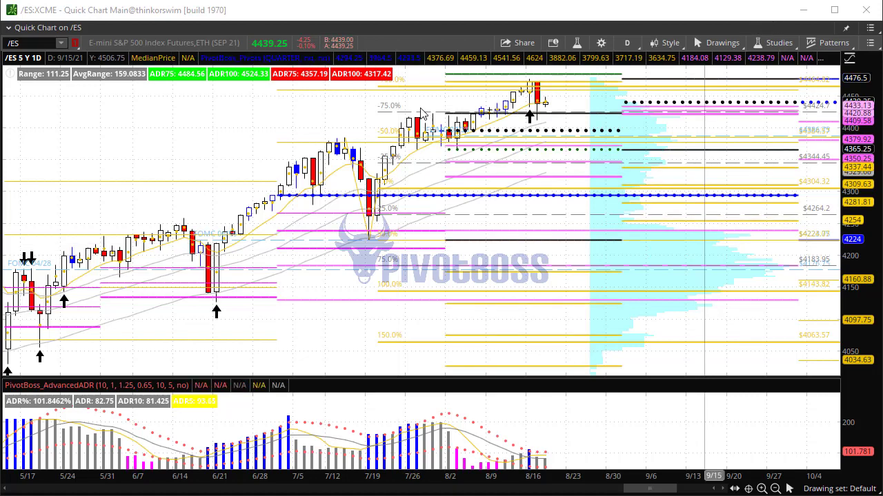
Mark the latest /ES daily candles with a horizontal line at about 4450, a downward stroke and a circle around the 8/17 candle
left_click_drag(133, 148, 613, 142)
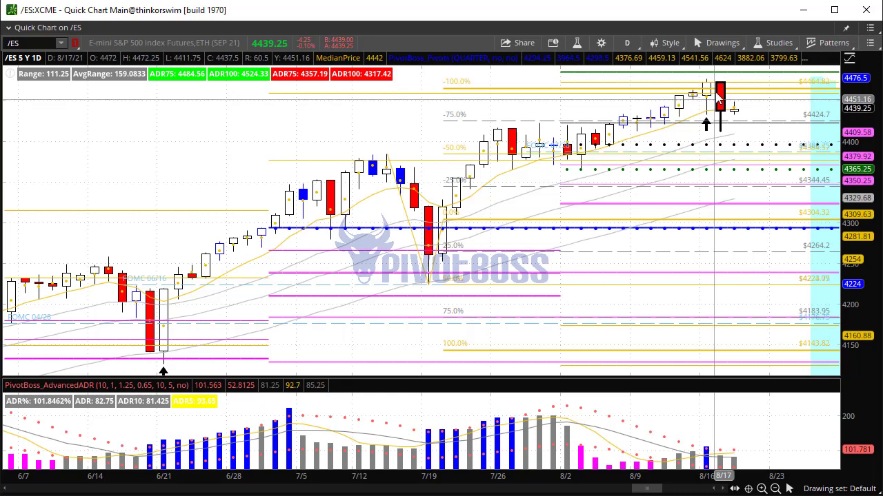
mouse_move(719, 128)
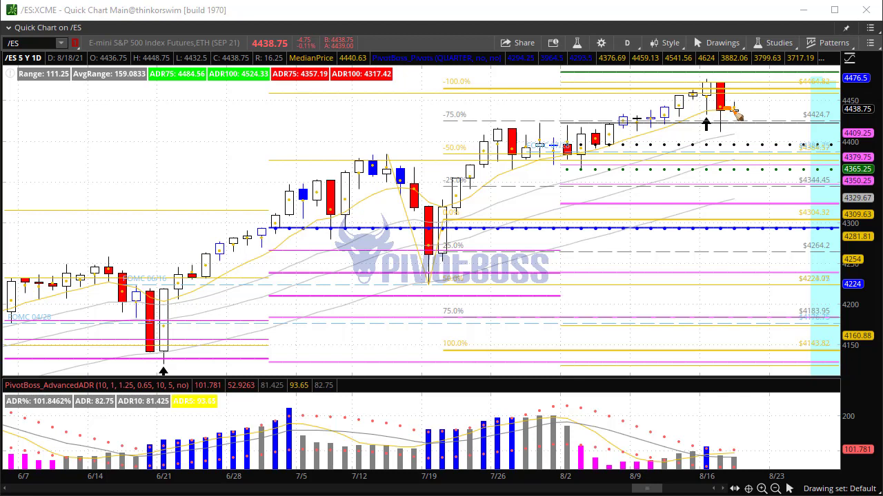
left_click_drag(741, 103, 666, 101)
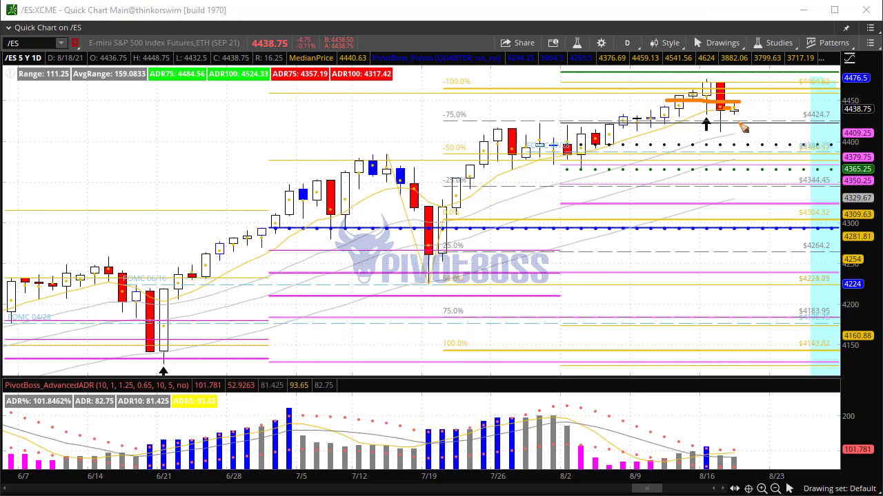
right_click(751, 115)
left_click(739, 109)
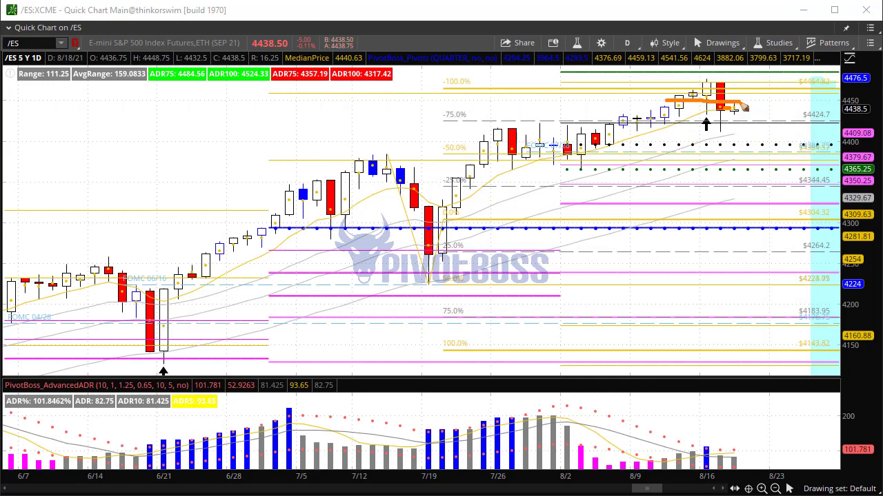
left_click_drag(742, 108, 746, 134)
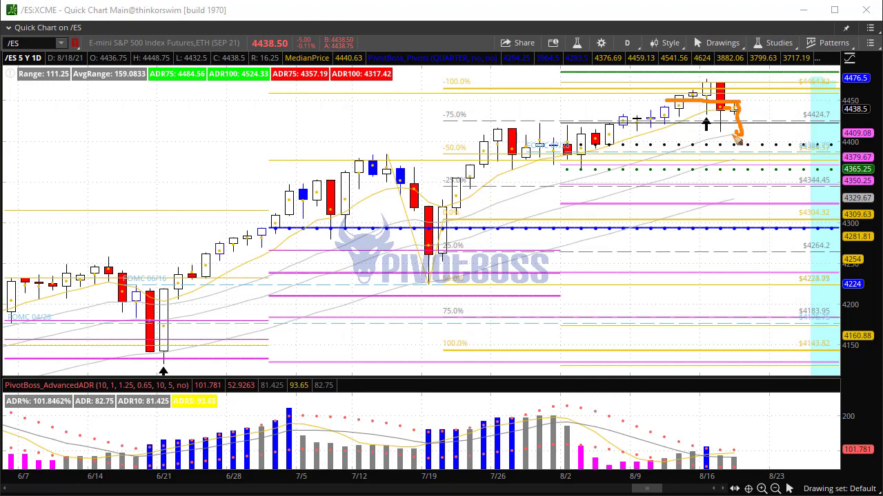
mouse_move(730, 84)
left_mouse_down()
mouse_move(717, 77)
mouse_move(702, 114)
mouse_move(735, 87)
left_mouse_up()
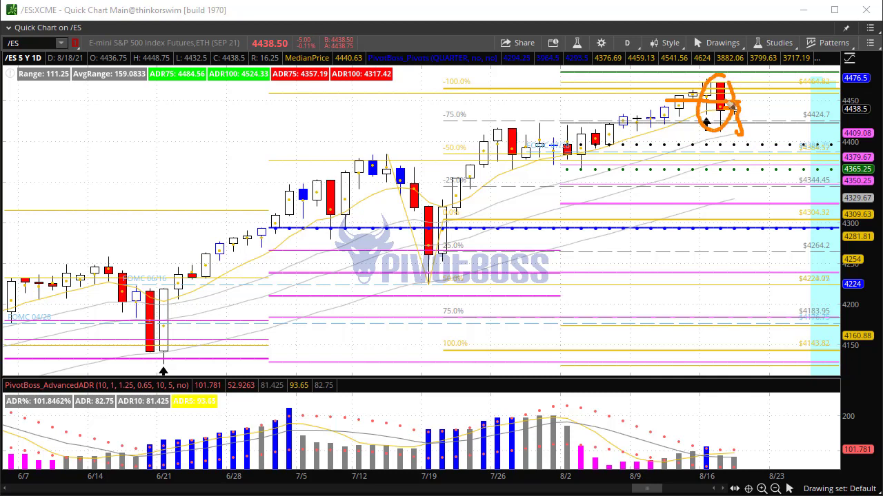
Annotate the mid-June and mid-July /ES pullbacks with level lines and downward arrows, circling the large red candle in June
mouse_move(135, 273)
left_mouse_down()
mouse_move(109, 297)
mouse_move(129, 283)
mouse_move(52, 286)
left_mouse_up()
left_click_drag(130, 309, 141, 357)
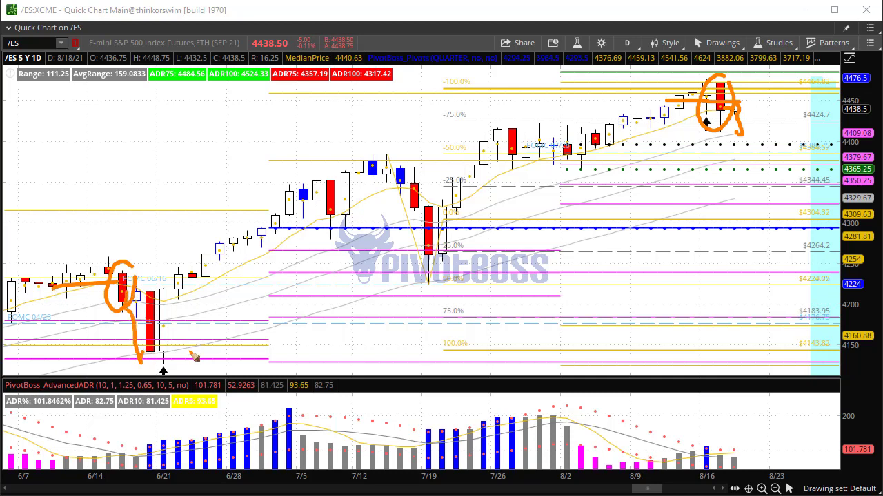
mouse_move(318, 190)
left_mouse_down()
mouse_move(406, 181)
mouse_move(415, 215)
mouse_move(412, 280)
left_mouse_up()
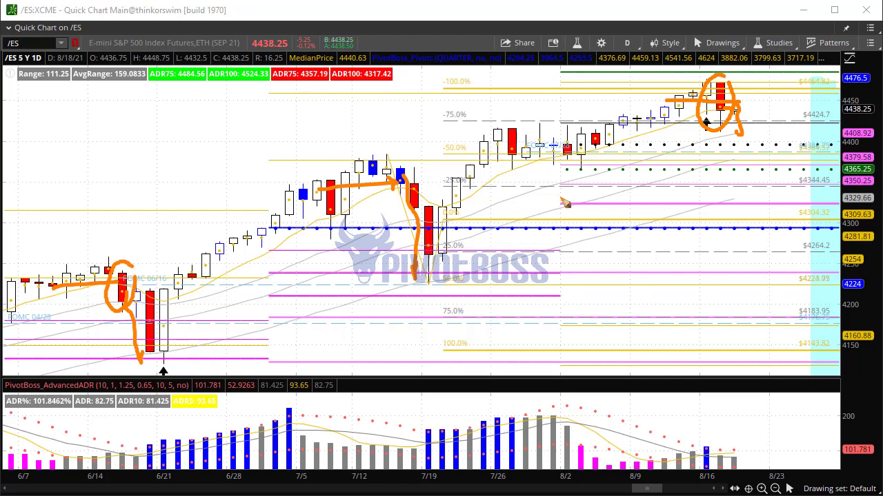
Circle the late-July /ES candles, sketch the August rally, projected rebound and support line, and clear all the markup
mouse_move(528, 139)
left_mouse_down()
mouse_move(501, 126)
mouse_move(535, 137)
left_mouse_up()
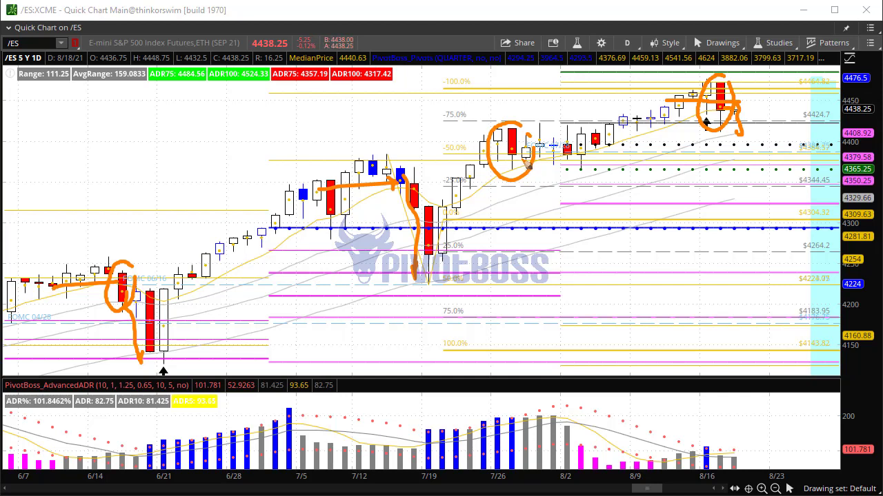
mouse_move(584, 164)
left_mouse_down()
mouse_move(690, 88)
mouse_move(727, 111)
mouse_move(789, 77)
left_mouse_up()
left_click_drag(740, 130, 423, 118)
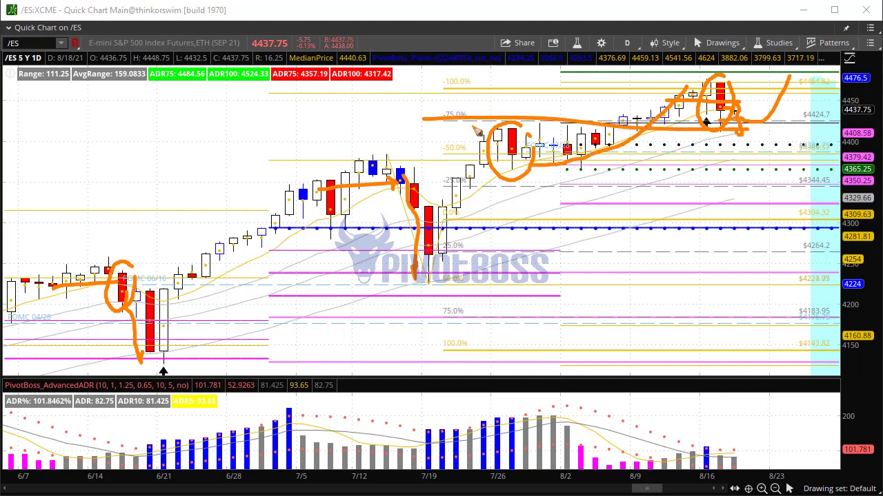
key("Escape")
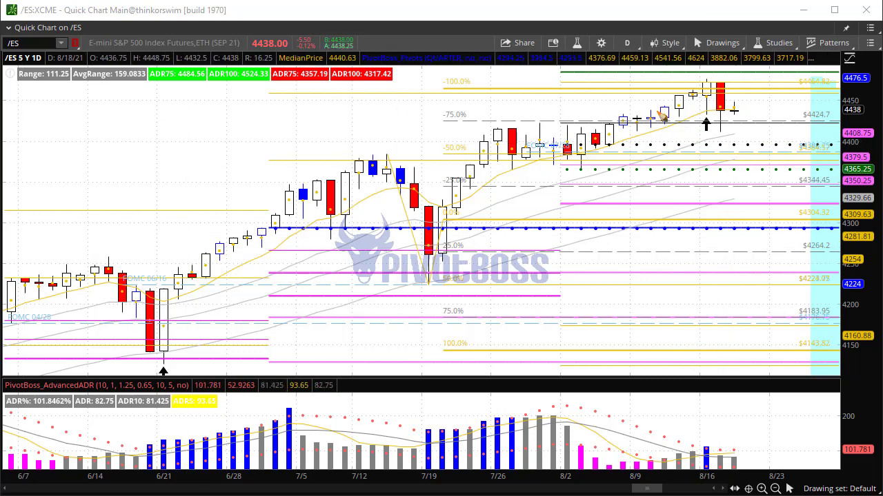
Sketch a pullback from the latest /ES candle toward the early-August levels just below 4400, and clear the markup
mouse_move(741, 101)
left_mouse_down()
mouse_move(724, 104)
mouse_move(742, 104)
mouse_move(745, 142)
left_mouse_up()
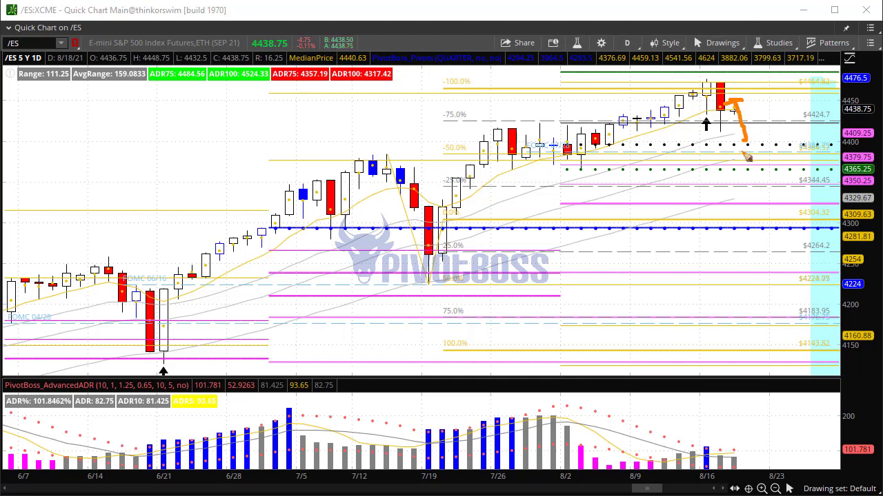
left_click_drag(562, 143, 569, 145)
mouse_move(735, 143)
left_mouse_down()
mouse_move(745, 143)
mouse_move(740, 151)
left_mouse_up()
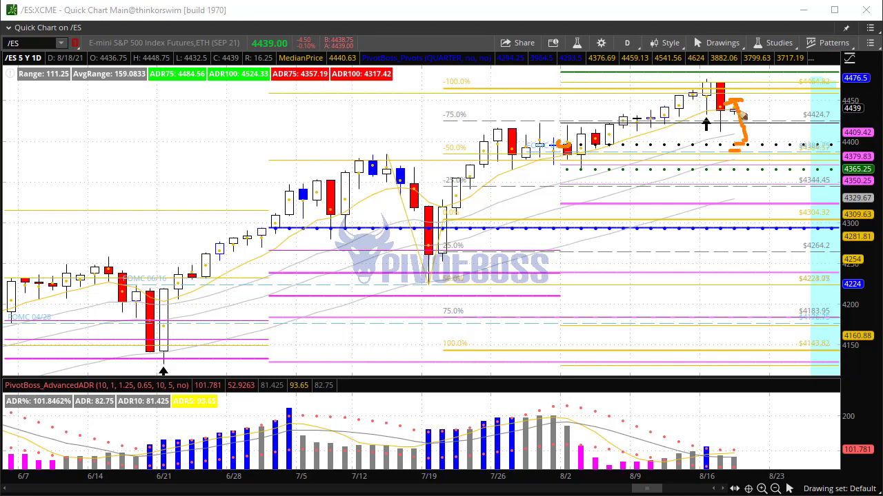
left_click_drag(566, 164, 741, 102)
key("Escape")
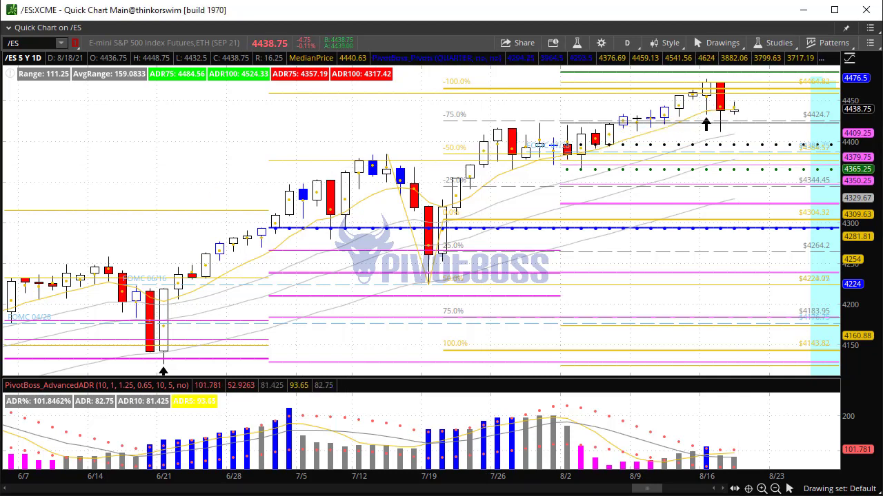
Load the /NQ daily chart and box the trading range from late July to mid-August along with the 8/17 and 8/18 candles
type("/NQ")
key("Return")
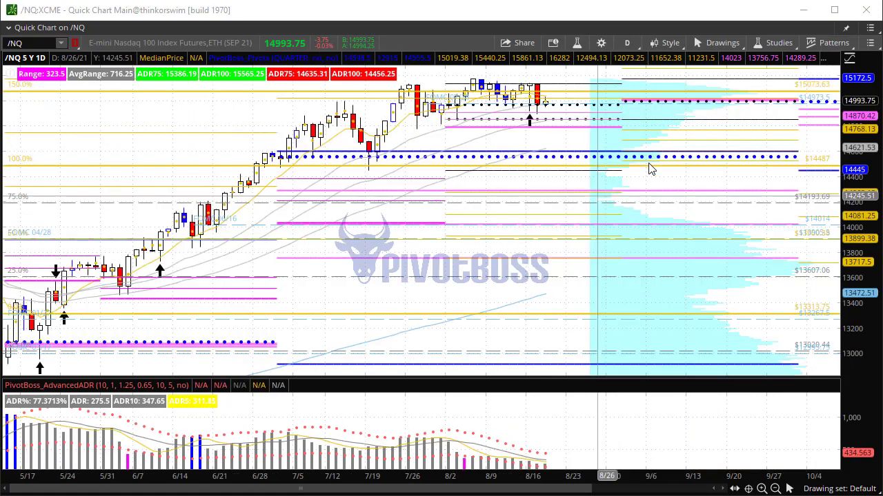
left_click_drag(245, 117, 679, 107)
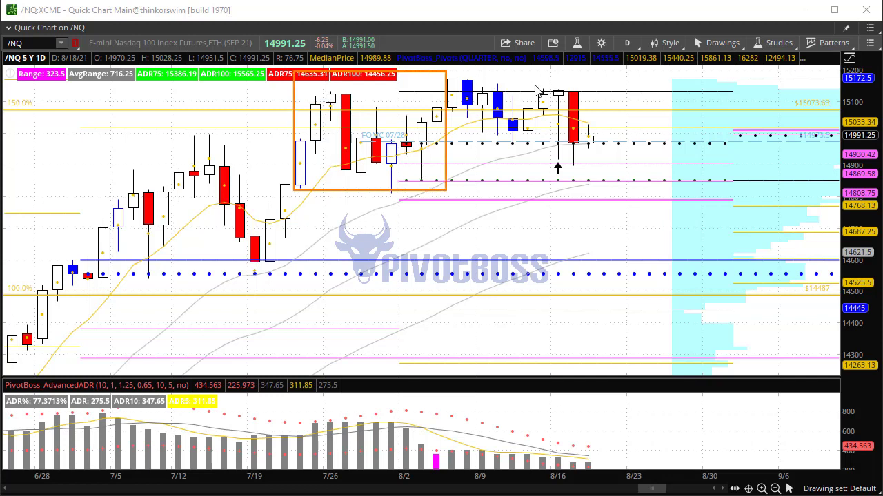
left_click(595, 88)
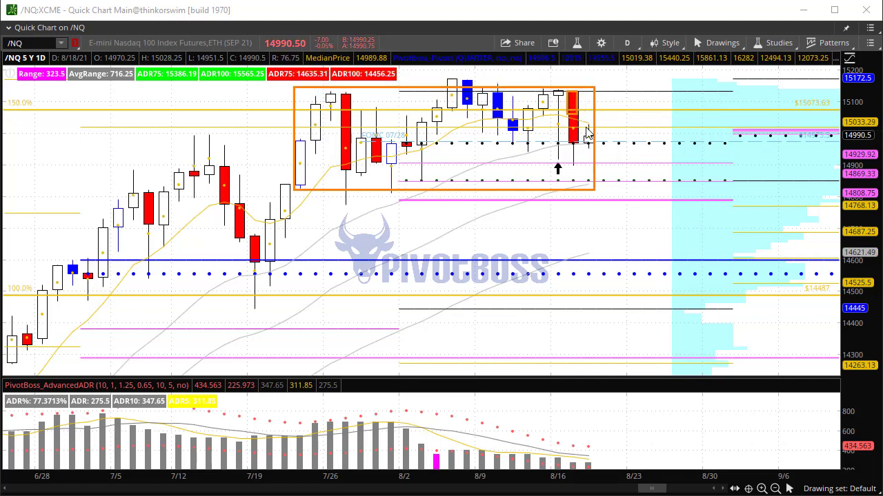
left_click_drag(580, 125, 592, 148)
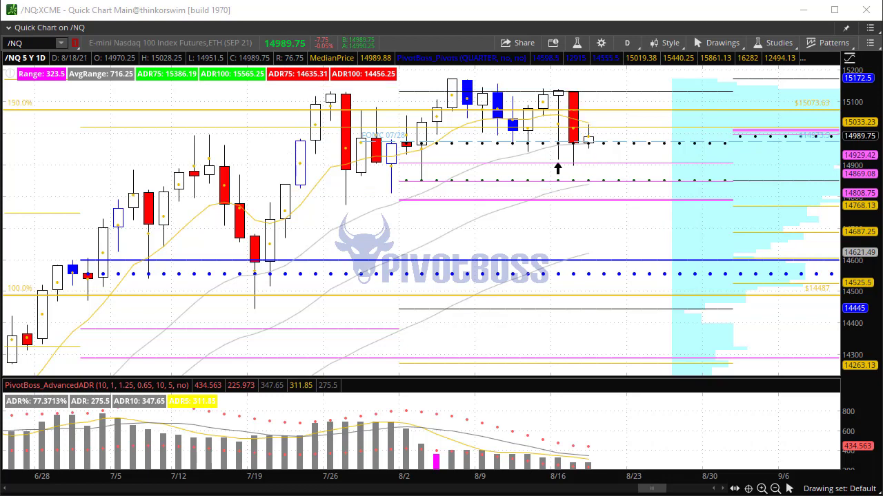
Sketch a projected /NQ decline from the latest candle to about 14500, marking the late-July to early-August lows on the way
left_click_drag(504, 477, 635, 142)
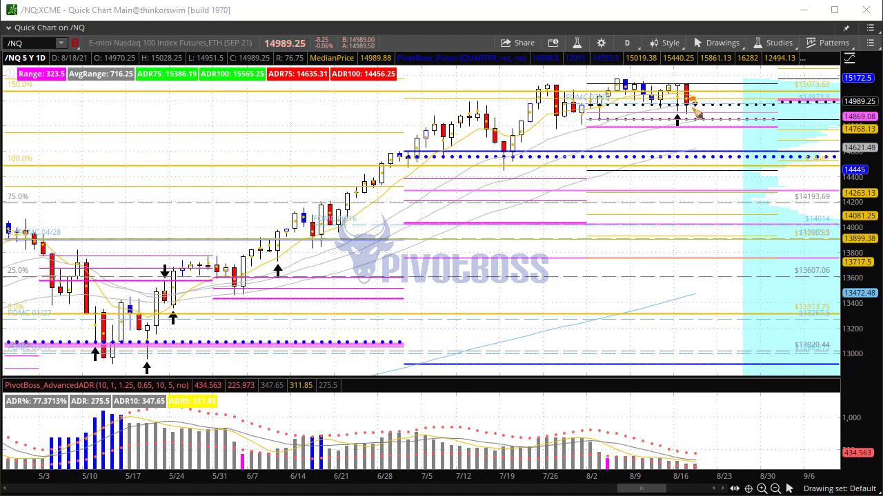
left_click_drag(693, 98, 702, 127)
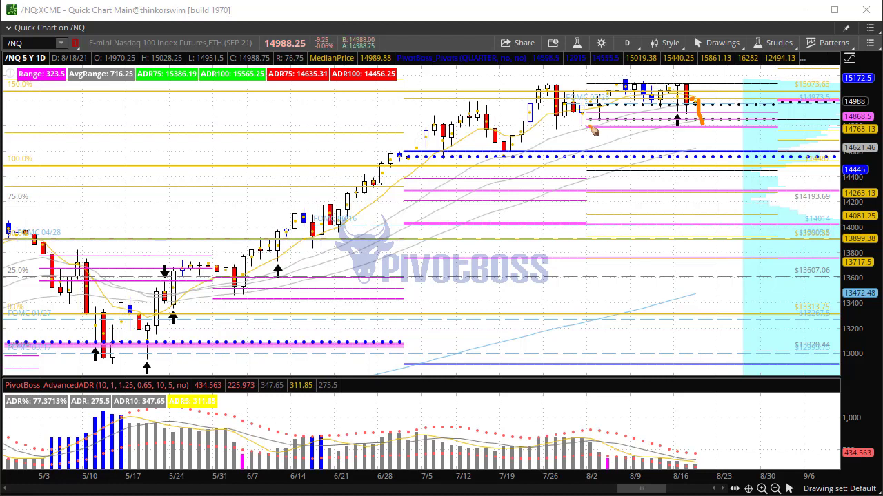
left_click_drag(585, 126, 569, 132)
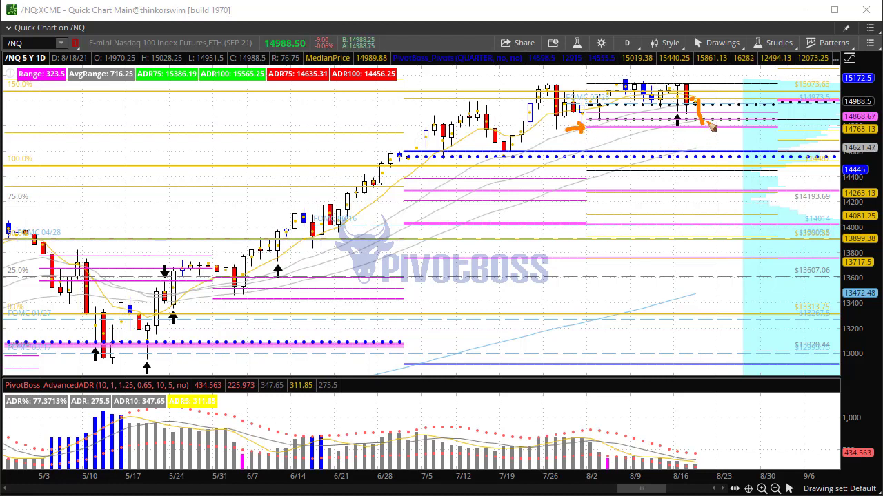
left_click_drag(712, 132, 711, 168)
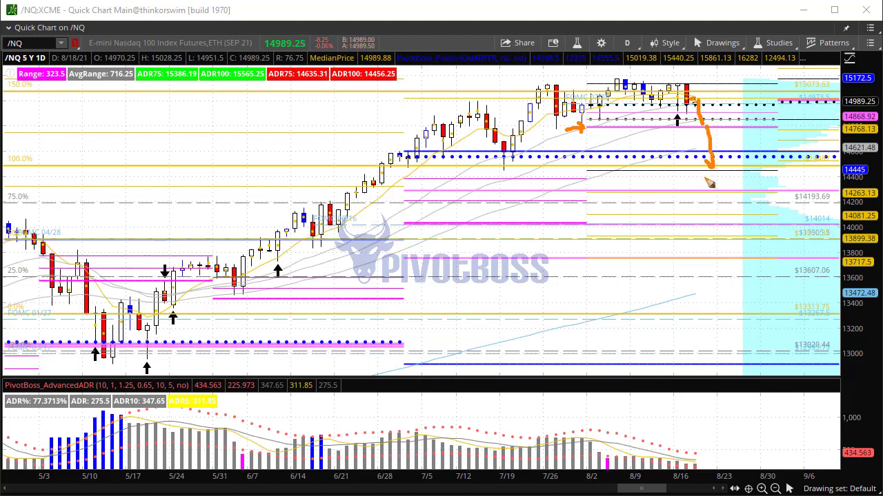
Sketch an /NQ base near 14250 and a rally arrow above the recent highs, underline both levels, and clear the markup
mouse_move(711, 168)
left_mouse_down()
mouse_move(733, 201)
mouse_move(733, 173)
mouse_move(716, 166)
mouse_move(754, 196)
mouse_move(713, 195)
mouse_move(820, 64)
mouse_move(825, 80)
left_mouse_up()
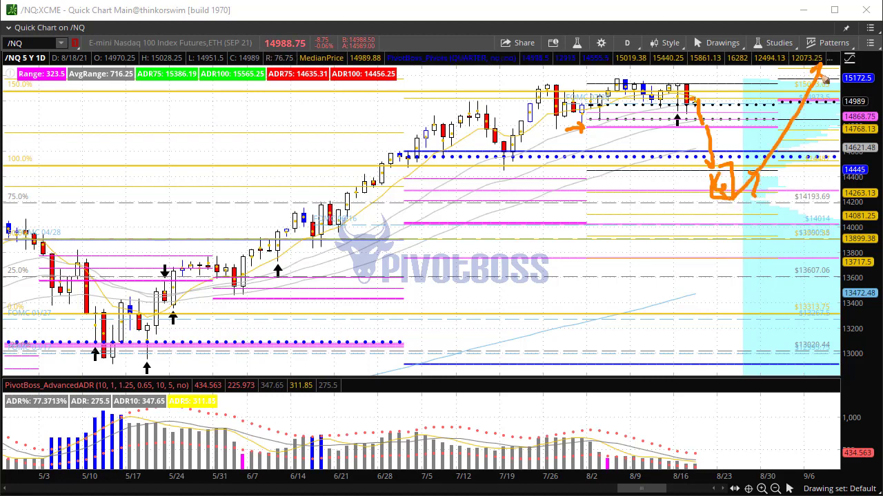
left_click_drag(729, 198, 679, 197)
left_click_drag(750, 65, 812, 63)
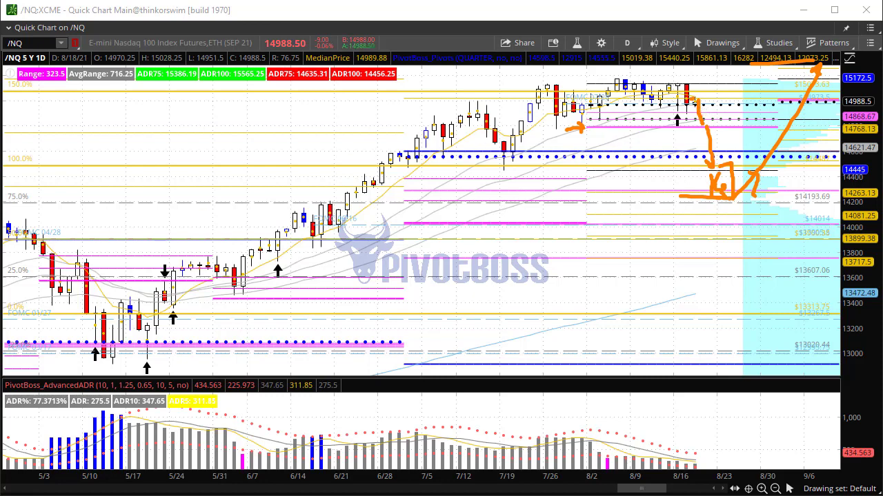
key("Escape")
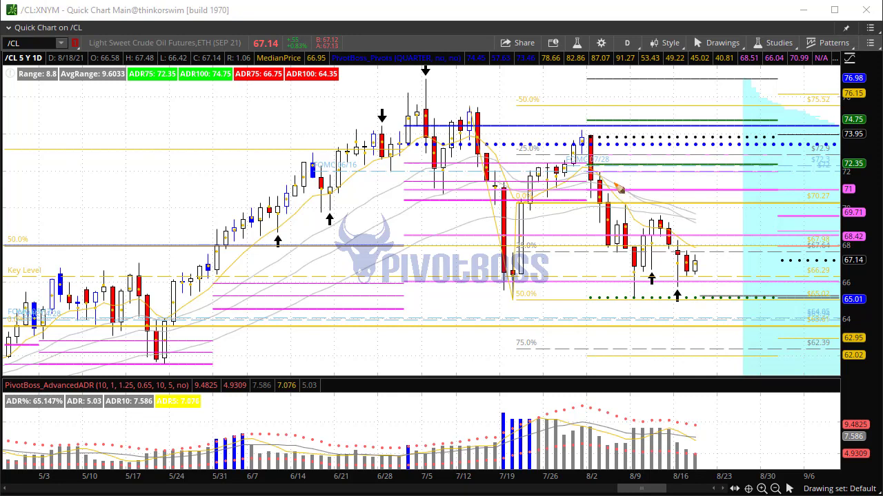
On the /CL chart, mark the July and August lows, box the support near 65, and draw a rounded-top arc from mid-June to mid-August
mouse_move(635, 292)
left_mouse_down()
mouse_move(665, 238)
mouse_move(672, 274)
mouse_move(724, 308)
mouse_move(704, 305)
left_mouse_up()
left_click_drag(490, 298, 512, 304)
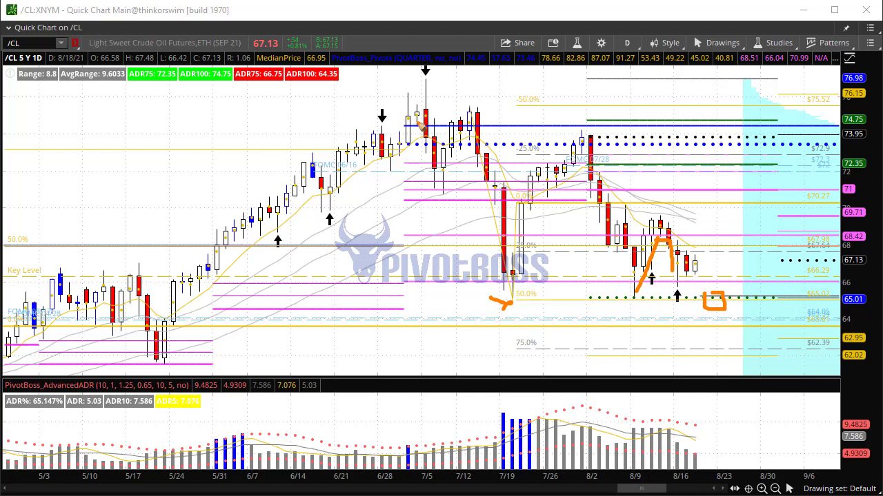
mouse_move(310, 154)
left_mouse_down()
mouse_move(695, 220)
mouse_move(698, 236)
mouse_move(707, 225)
left_mouse_up()
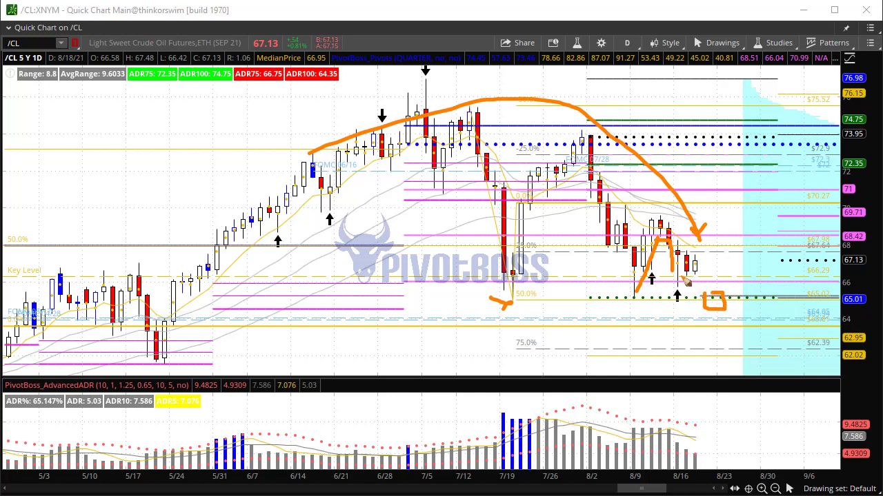
Sketch a /CL dip to about 63.60 with a level line and rebounds toward about 72.50, and clear the markup
mouse_move(702, 268)
left_mouse_down()
mouse_move(708, 331)
mouse_move(758, 167)
left_mouse_up()
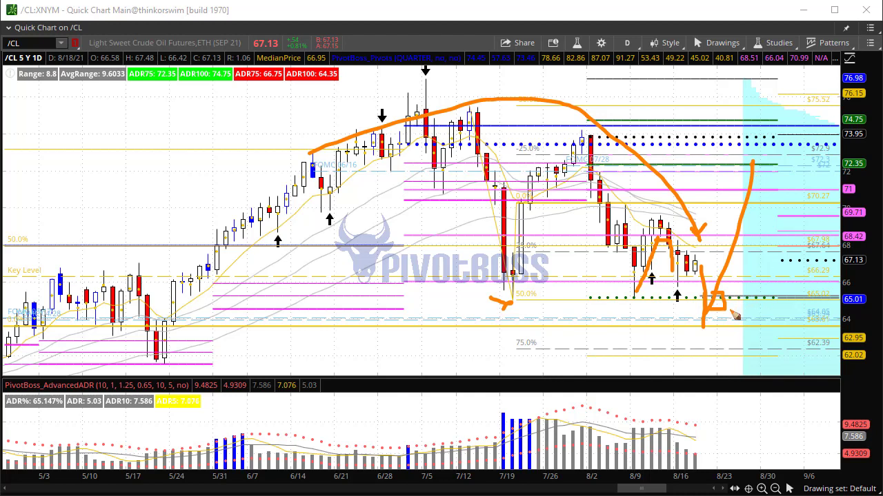
left_click_drag(731, 327, 703, 327)
mouse_move(727, 297)
left_mouse_down()
mouse_move(722, 330)
mouse_move(750, 221)
left_mouse_up()
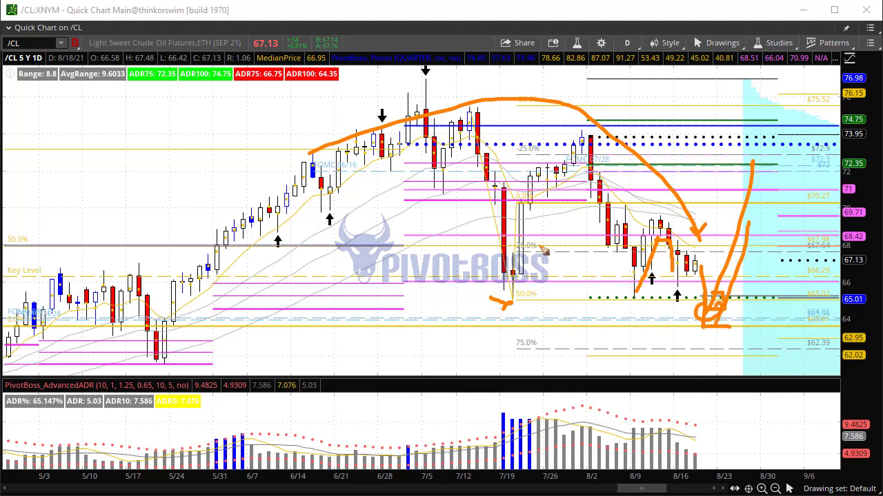
key("Escape")
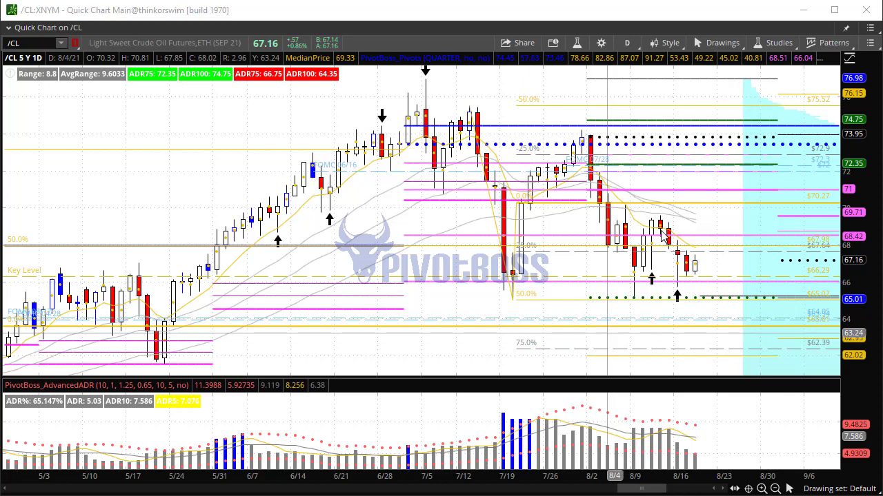
Draw a horizontal line at about 66 across the /CL chart back to March, and trace the March decline and the May pullbacks below it
left_click_drag(449, 479, 561, 479)
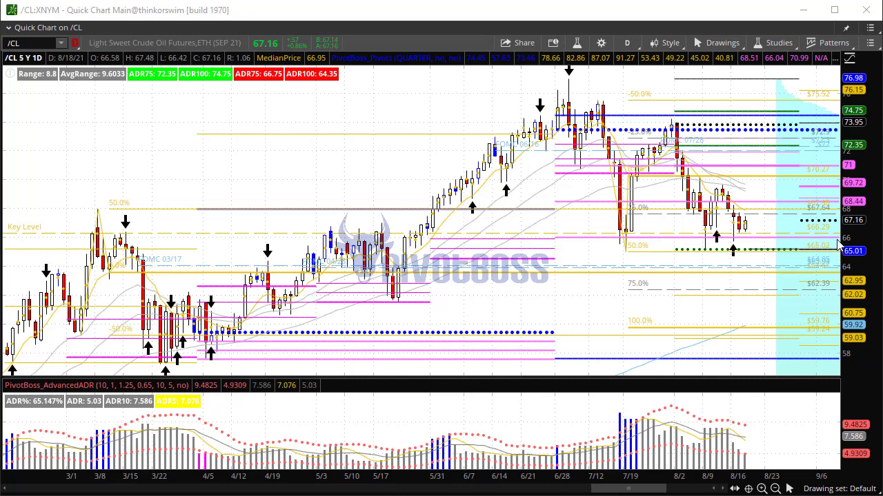
left_click_drag(836, 239, 1, 240)
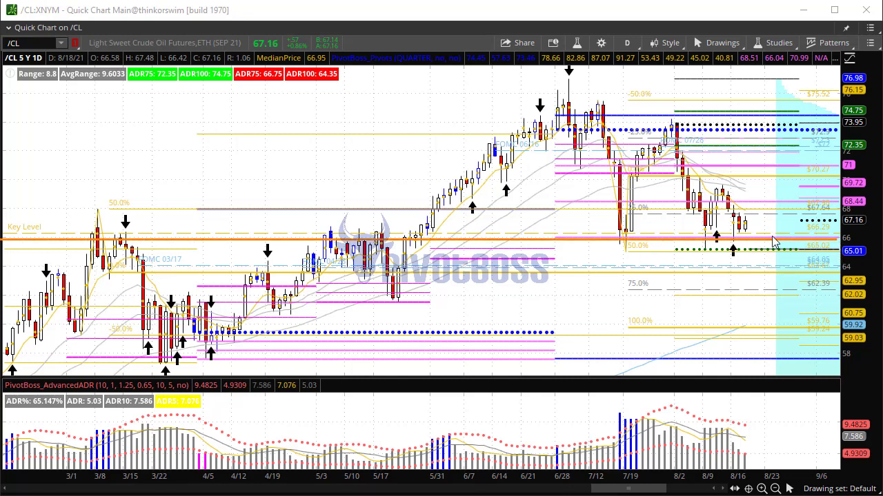
left_click_drag(118, 242, 171, 380)
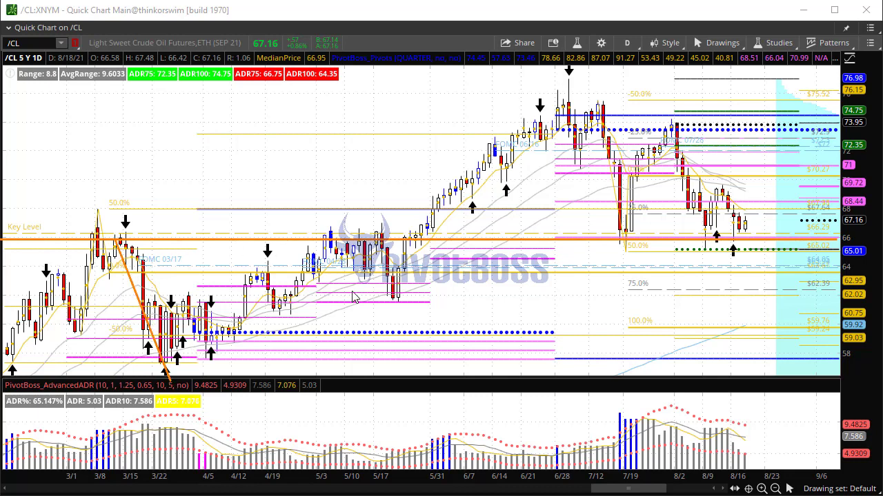
left_click_drag(335, 248, 339, 274)
left_click_drag(369, 244, 393, 288)
Trace the June, July and August /CL rallies from the 66 line, add projected moves around the latest candle, and clear the markup
left_click_drag(437, 244, 533, 122)
left_click_drag(645, 238, 695, 156)
left_click_drag(726, 188, 711, 213)
mouse_move(757, 234)
left_mouse_down()
mouse_move(749, 301)
mouse_move(766, 363)
left_mouse_up()
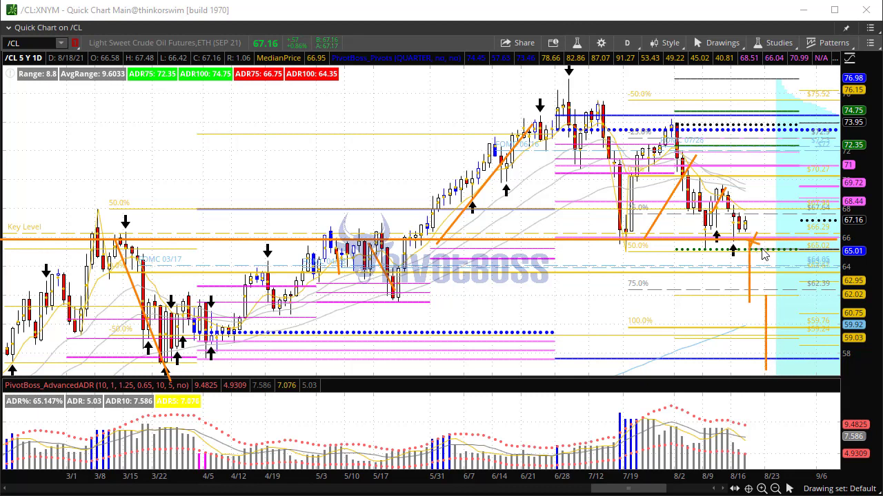
left_click_drag(766, 242, 780, 172)
key("Escape")
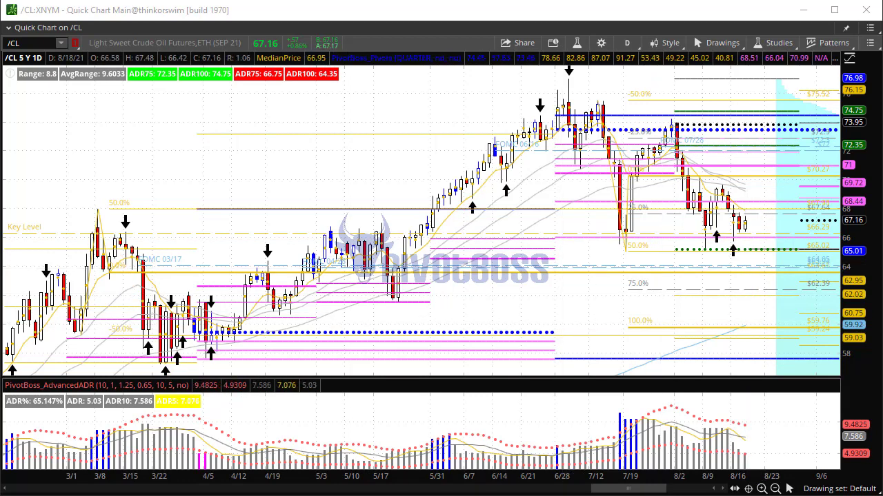
Load the /GC chart and mark the August sell-off with an arrow, circle its low near 1678, and draw the rebound arrow toward 1800
type("/GC")
key("Return")
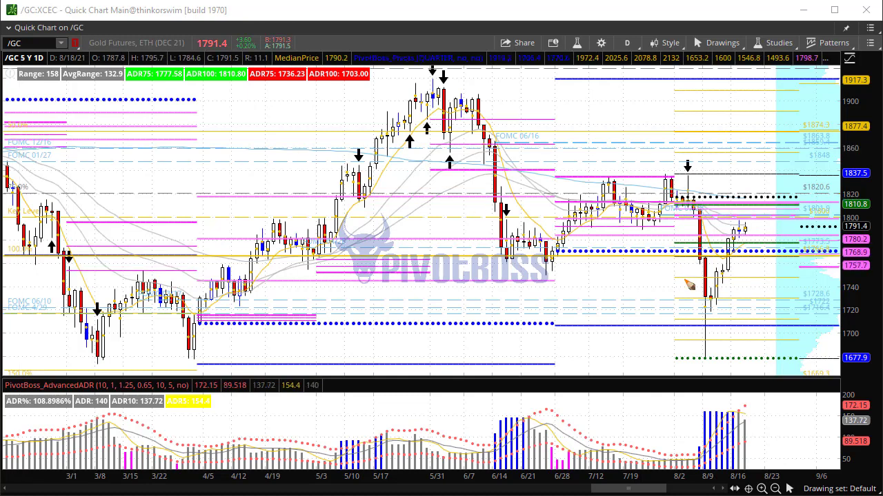
left_click_drag(710, 342, 769, 219)
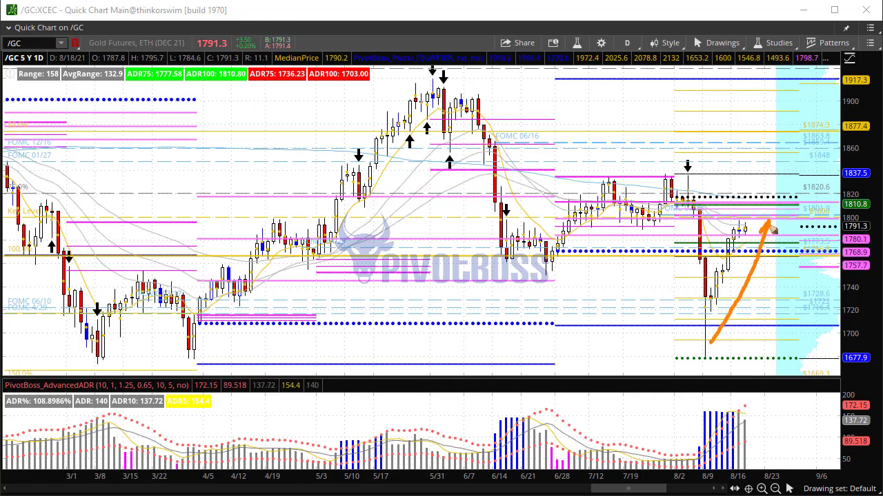
left_click_drag(712, 353, 705, 345)
mouse_move(673, 224)
left_mouse_down()
mouse_move(675, 360)
mouse_move(686, 350)
left_mouse_up()
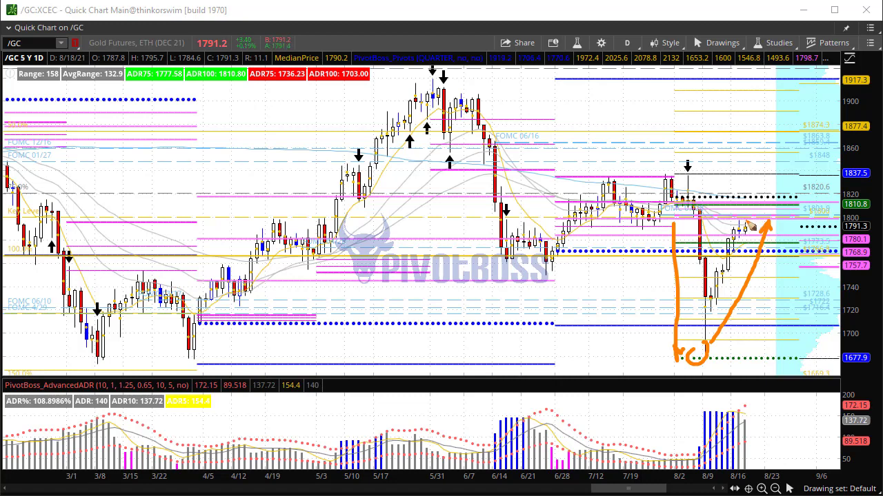
Box the /GC range from mid-June between about 1758 and 1837, and sketch a pullback to its lower edge and a rebound toward its upper edge
left_click_drag(751, 222, 758, 218)
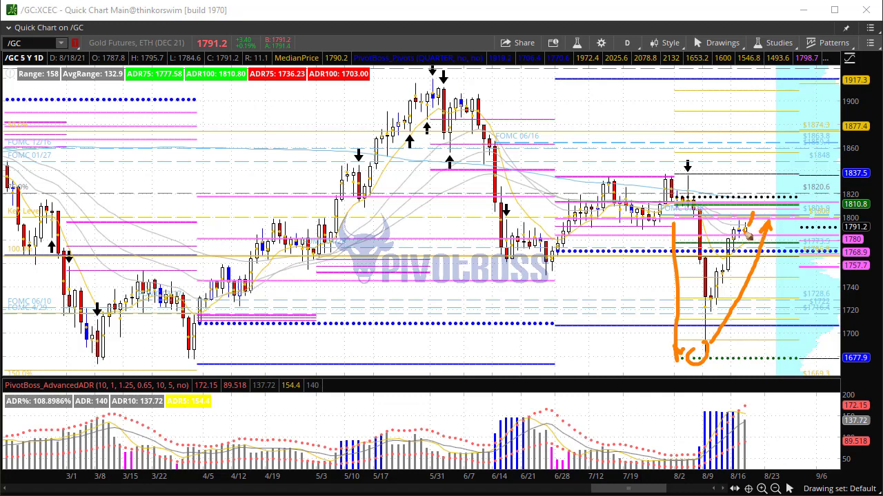
mouse_move(838, 175)
left_mouse_down()
mouse_move(528, 181)
mouse_move(484, 227)
mouse_move(486, 265)
mouse_move(831, 266)
mouse_move(837, 202)
left_mouse_up()
left_click_drag(746, 222, 766, 264)
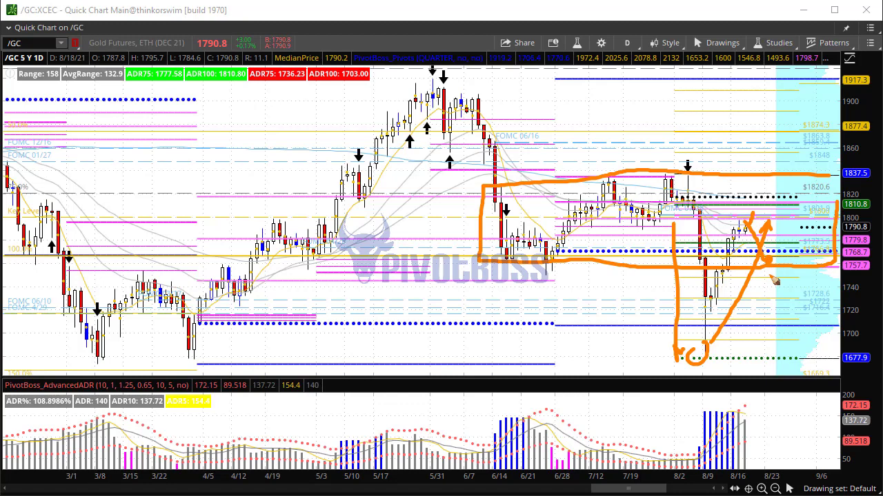
mouse_move(771, 265)
left_mouse_down()
mouse_move(794, 184)
mouse_move(800, 192)
left_mouse_up()
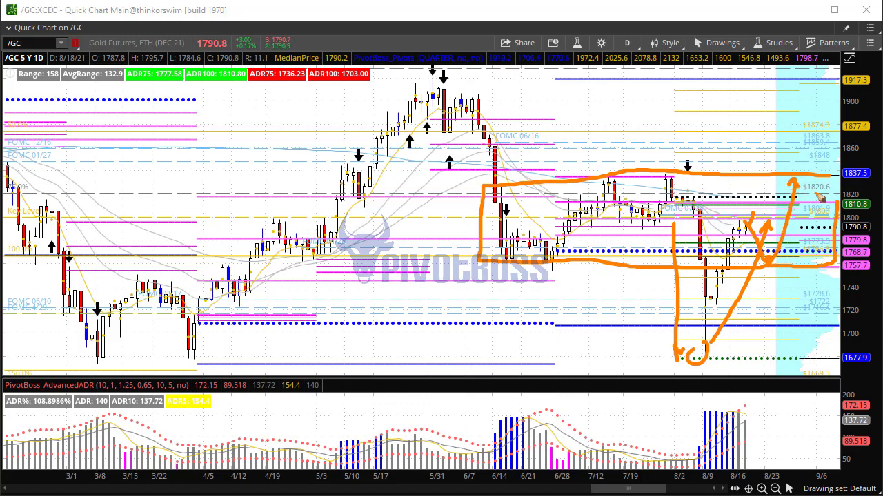